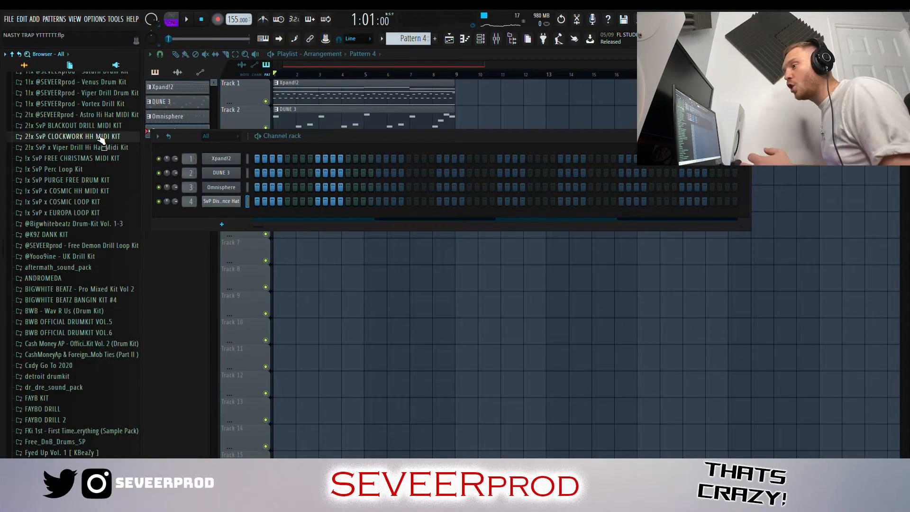
# - Load HH MIDI 41 from the SvP CLOCKWORK HH MIDI KIT onto the SvP Distance Hat channel
pyautogui.click(101, 137)
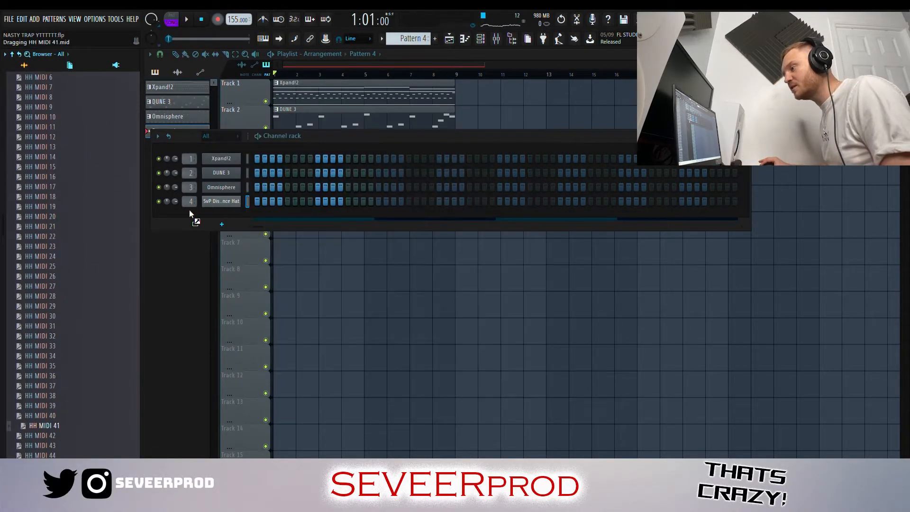
pyautogui.moveTo(184, 216); pyautogui.dragTo(210, 209)
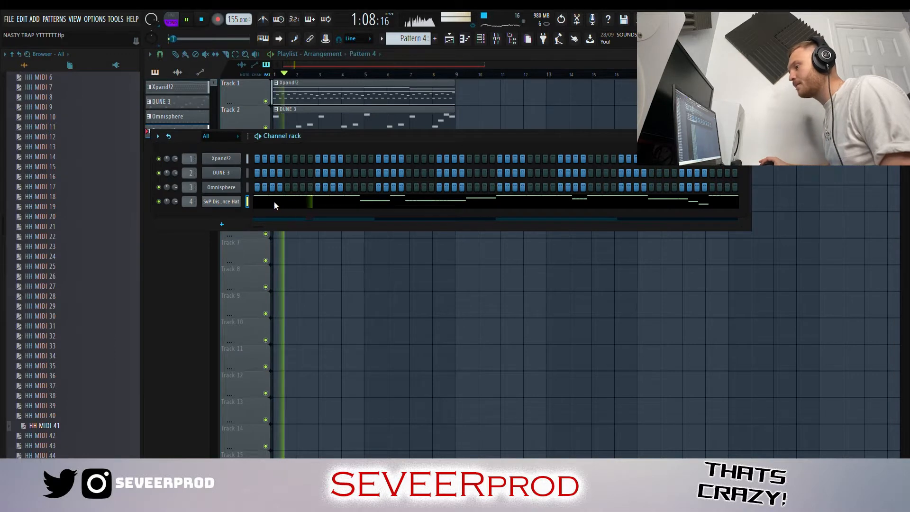
pyautogui.click(274, 200)
# - Load SvP Matte Clap and, from the Saturn Drum Kit, SvP Reepa Snare as new channels
pyautogui.scroll(5, 93, 140)
pyautogui.click(90, 137)
pyautogui.scroll(-4, 711, 191)
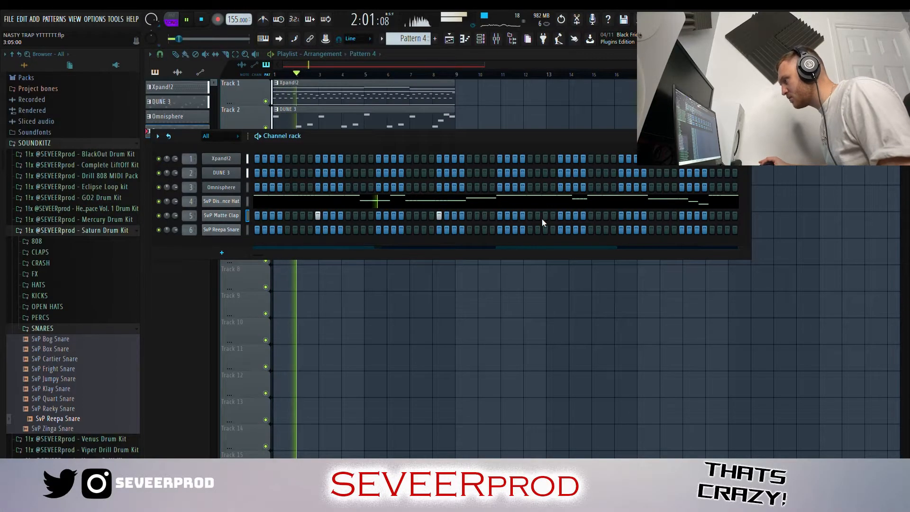
# - Finish the SvP Matte Clap hits on beat 3 of bars 1 to 4 and duplicate them across bars 5 to 8
pyautogui.click(560, 215)
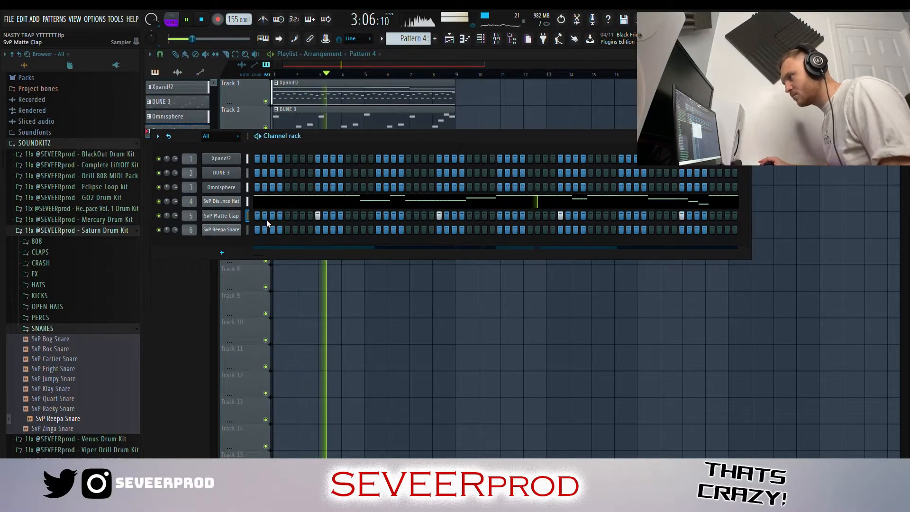
pyautogui.press('F7')
pyautogui.hotkey('ctrl', 'b')
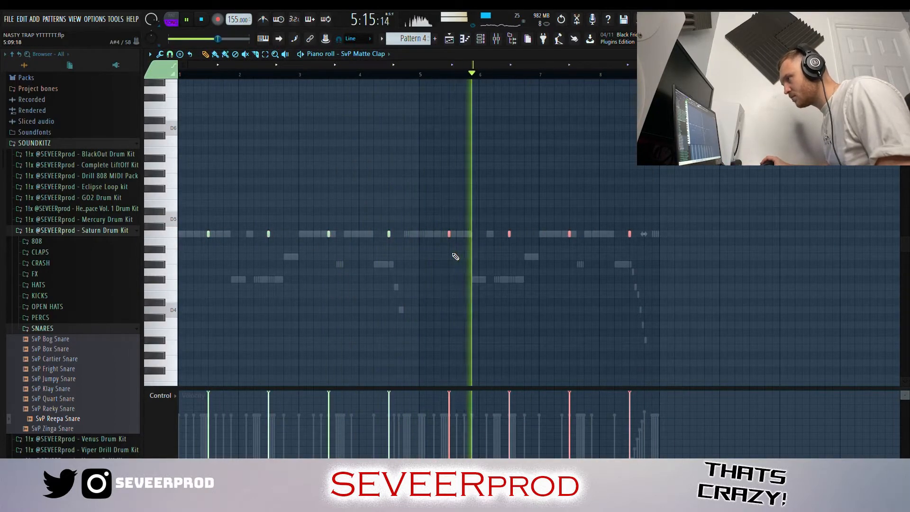
# - Place SvP Reepa Snare notes on beat 3 of bars 1 to 5, aligned with the claps
pyautogui.press('F6')
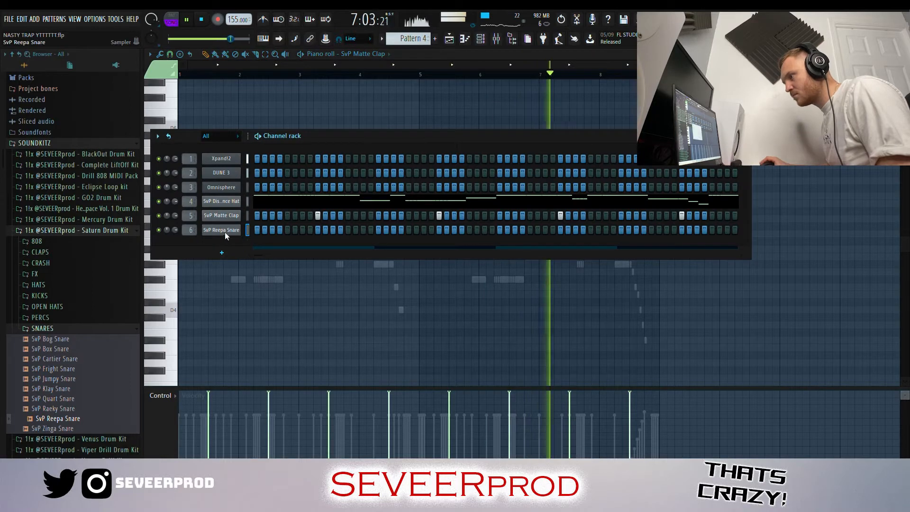
pyautogui.click(221, 231)
pyautogui.press('F6')
pyautogui.click(208, 237)
pyautogui.click(269, 236)
pyautogui.click(329, 236)
pyautogui.click(389, 237)
pyautogui.click(449, 236)
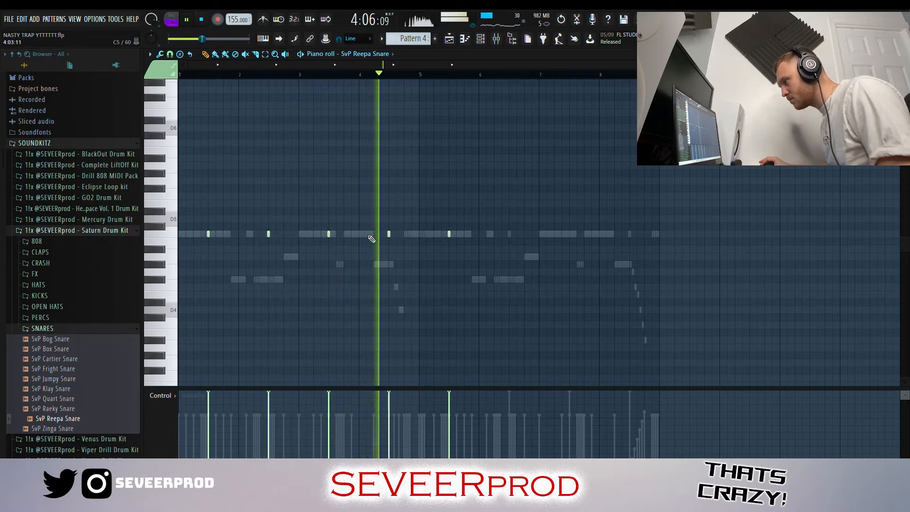
# - Complete the SvP Reepa Snare with beat 3 hits in bars 6 to 8 and extra hits in bars 4, 7 and 8
pyautogui.click(509, 236)
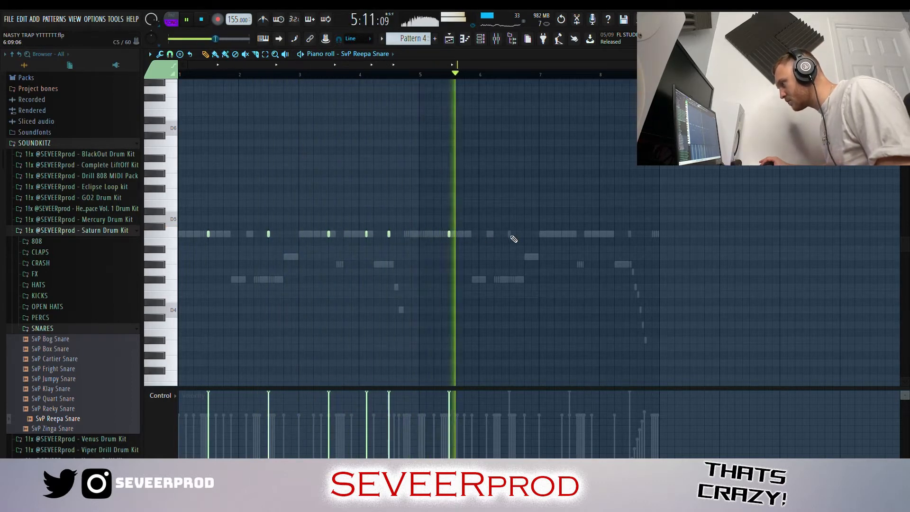
pyautogui.click(570, 236)
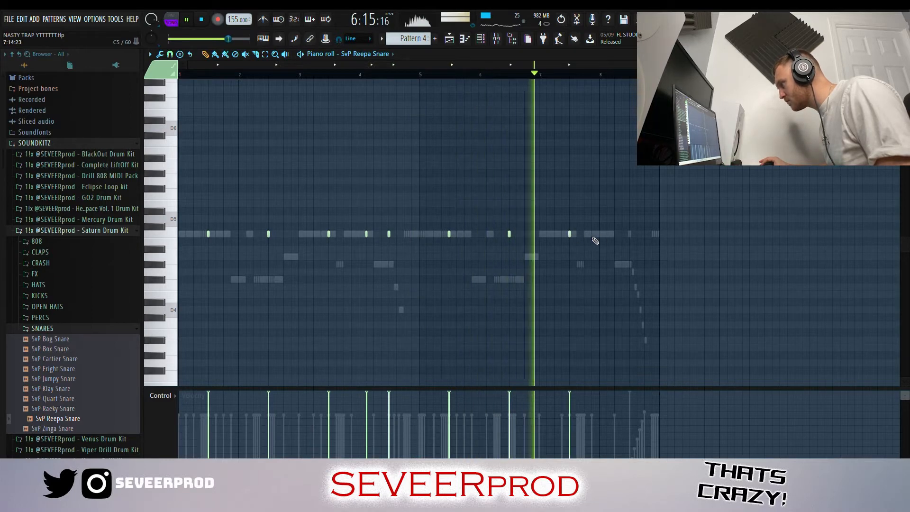
pyautogui.click(607, 236)
pyautogui.click(630, 236)
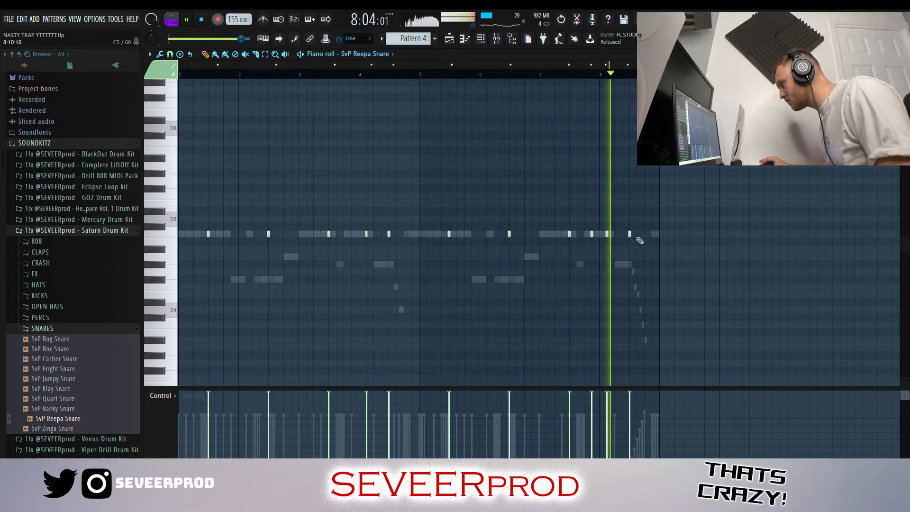
pyautogui.click(653, 237)
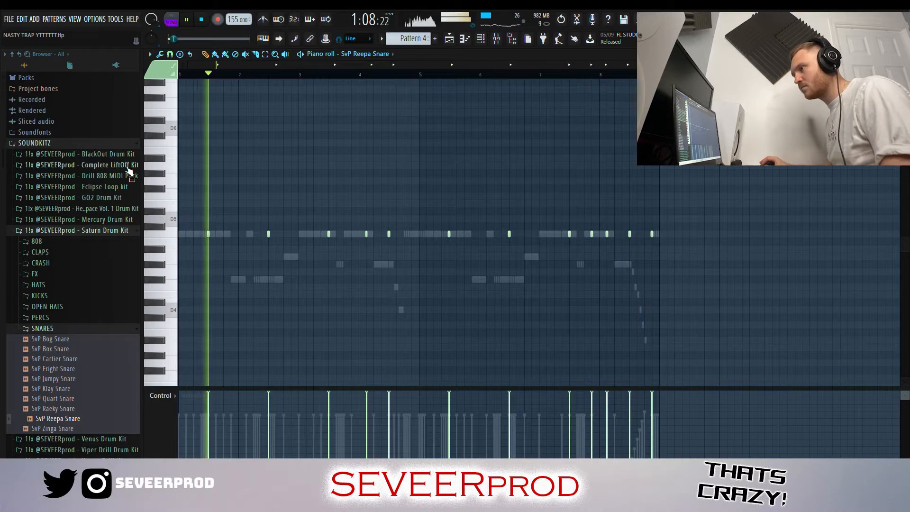
# - Load SvP Breath Perc and place a hit on beat 2 of bar 1, repeated on beat 2 of bar 5
pyautogui.click(131, 144)
pyautogui.scroll(1, 832, 172)
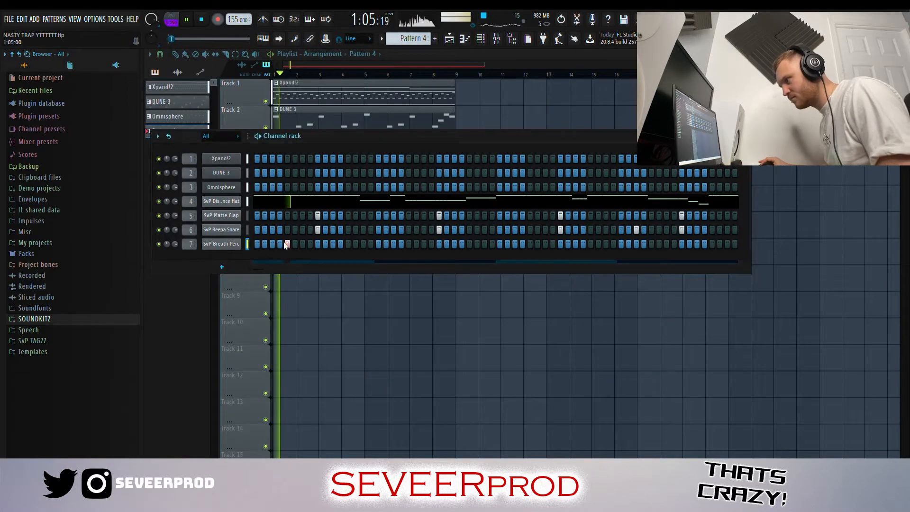
pyautogui.press('F7')
pyautogui.moveTo(198, 265); pyautogui.dragTo(436, 266)
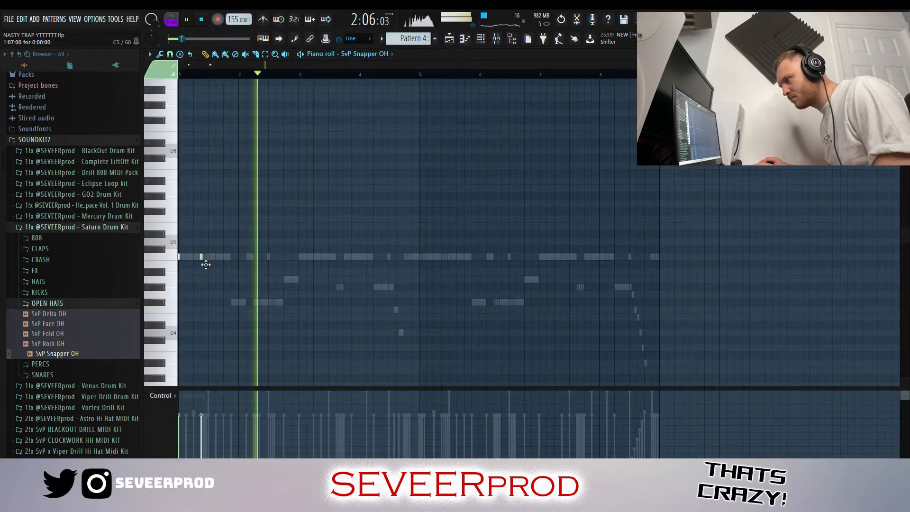
# - Add SvP Snapper OH open-hat notes to the pattern, including two notes an octave apart in bar 8
pyautogui.moveTo(422, 258); pyautogui.dragTo(434, 259)
pyautogui.click(632, 258)
pyautogui.moveTo(640, 264); pyautogui.dragTo(641, 192)
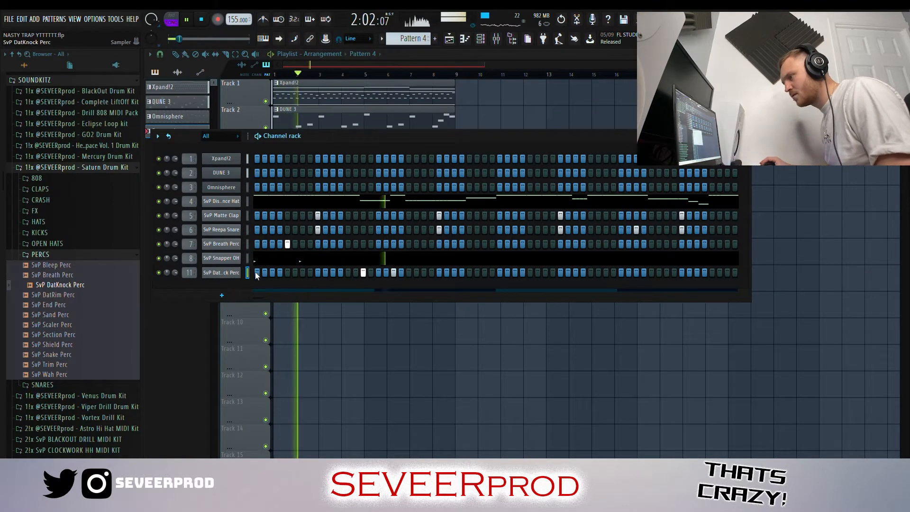
# - Duplicate the two SvP DatKnock Perc hits from bars 1 and 2 into bars 5 and 6, and adjust their velocities
pyautogui.moveTo(342, 300); pyautogui.dragTo(476, 278)
pyautogui.hotkey('ctrl', 'd')
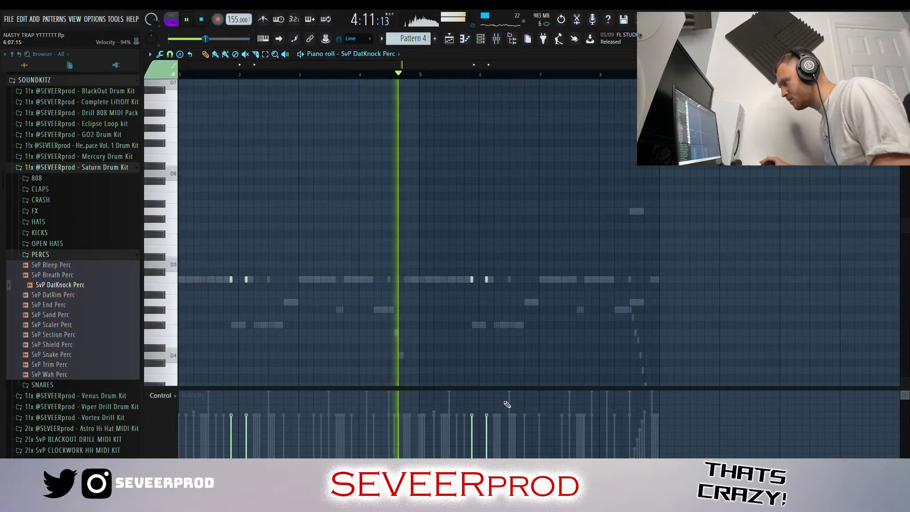
pyautogui.moveTo(500, 410); pyautogui.dragTo(228, 408)
# - Load SvP Drakeo Perc and place a double hit in bar 2, repeated in bar 6
pyautogui.click(113, 167)
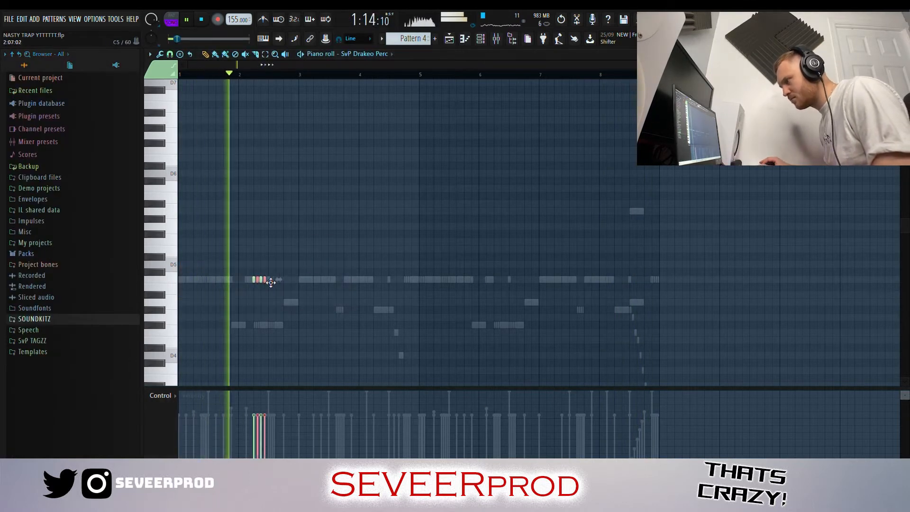
pyautogui.moveTo(270, 282); pyautogui.dragTo(499, 279)
pyautogui.keyDown('ctrl'); pyautogui.click(496, 269); pyautogui.keyUp('ctrl')
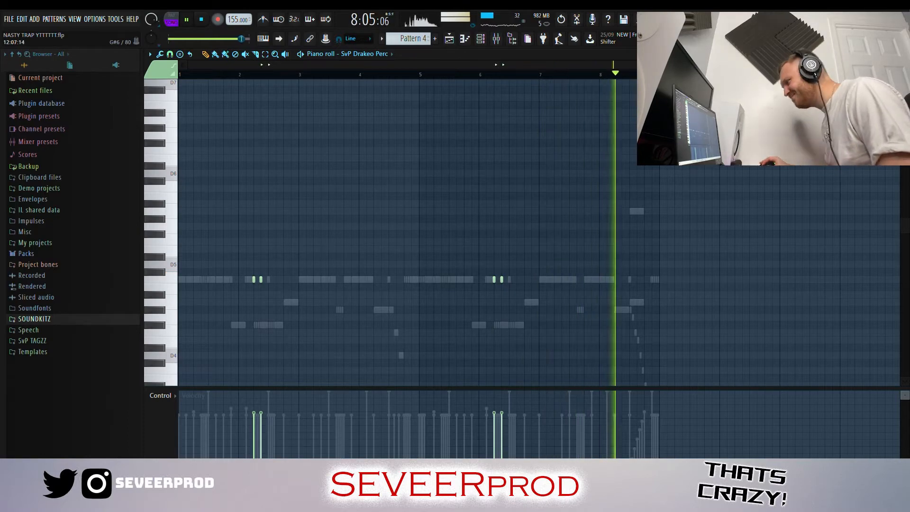
# - Add a run of SvP Brick Snare hits at varied pitches in bar 8
pyautogui.scroll(3, 702, 258)
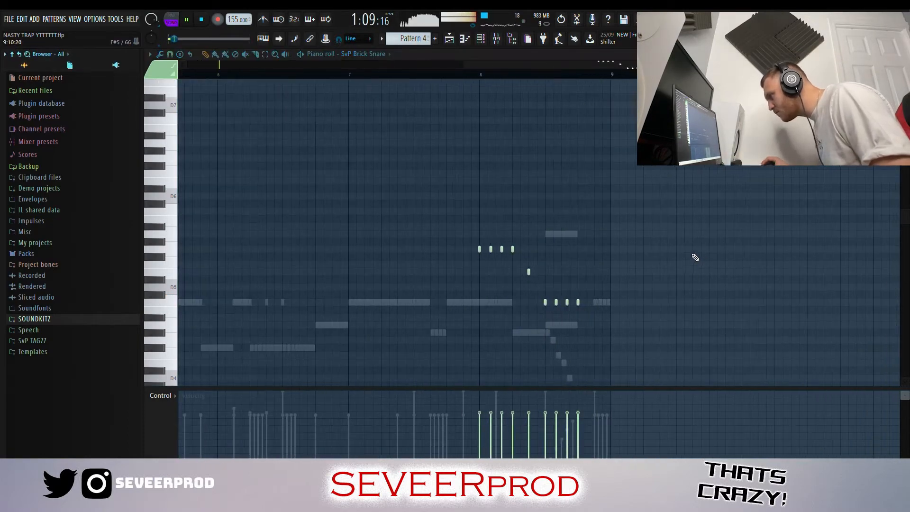
pyautogui.scroll(-3, 695, 258)
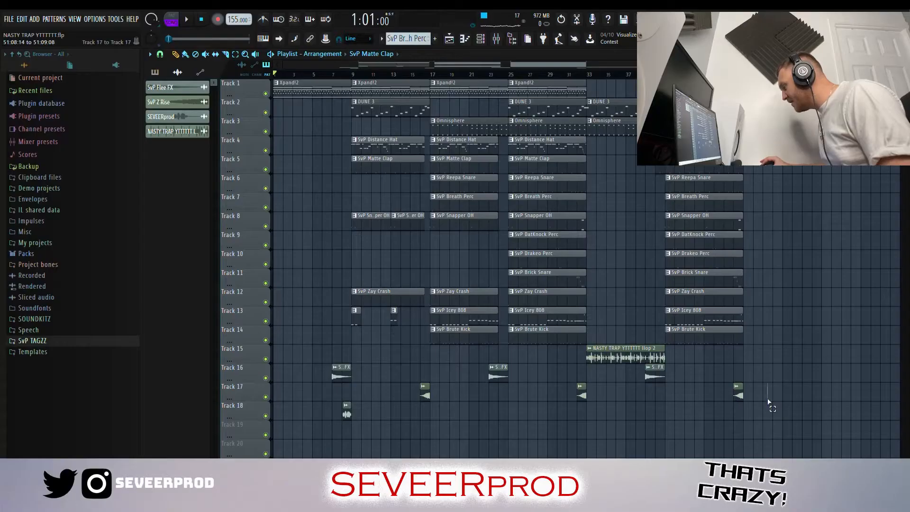
pyautogui.moveTo(792, 400); pyautogui.dragTo(319, 364)
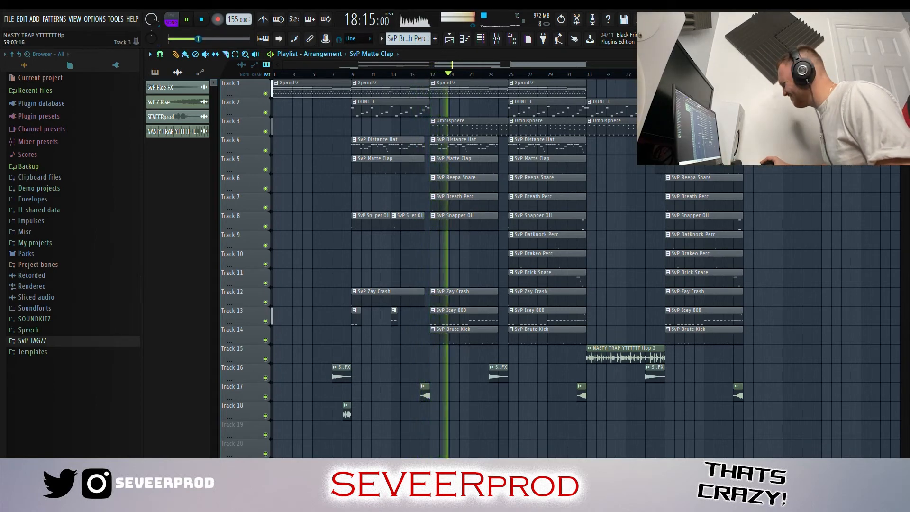
pyautogui.scroll(1, 826, 142)
pyautogui.moveTo(458, 68); pyautogui.dragTo(604, 67)
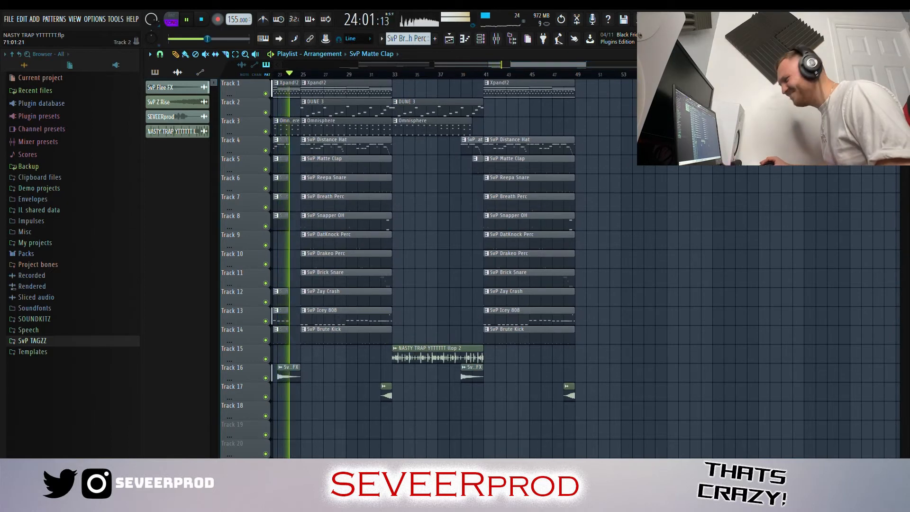